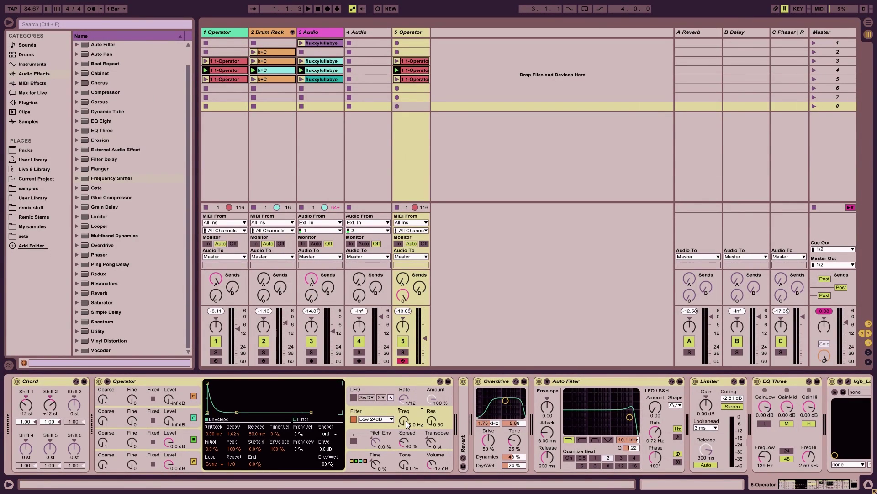
- Group all devices on the fifth track into one Instrument Rack and unfold the rack
click(424, 380)
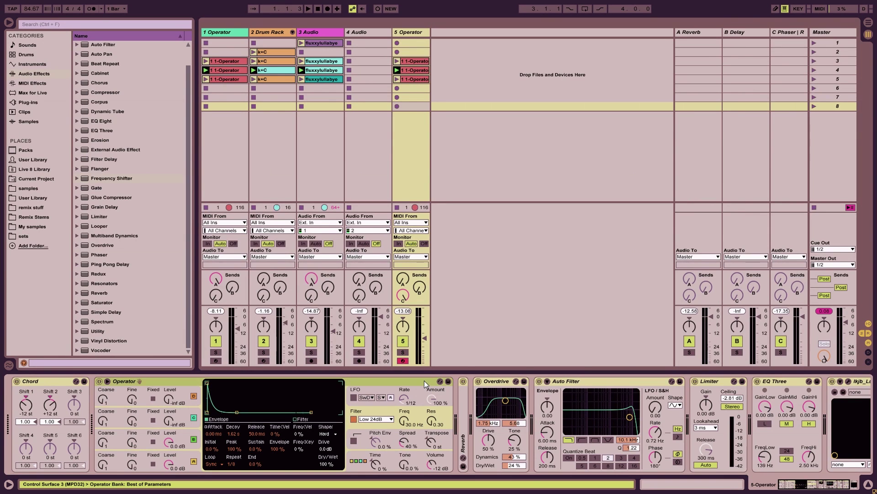
key(ctrl+a)
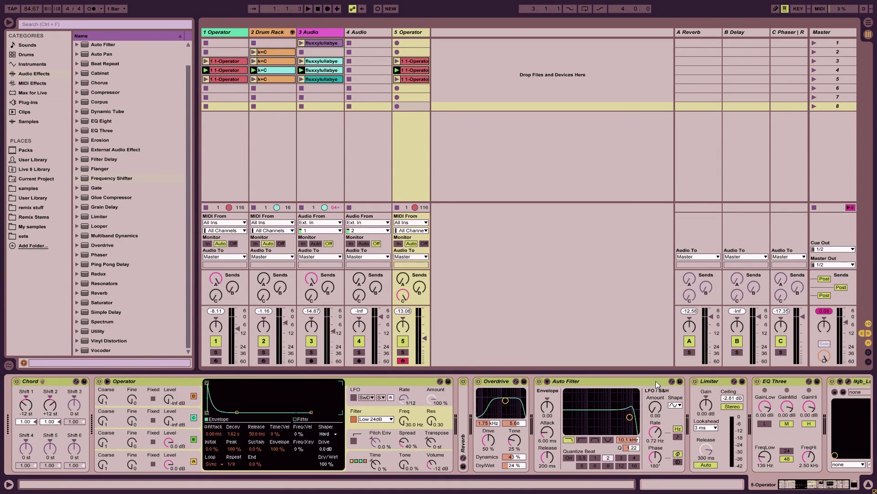
key(ctrl+g)
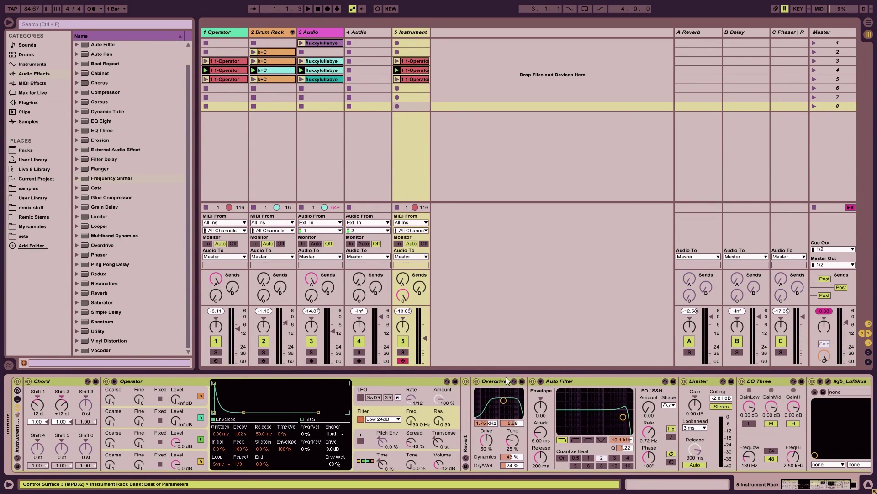
double_click(19, 441)
double_click(19, 441)
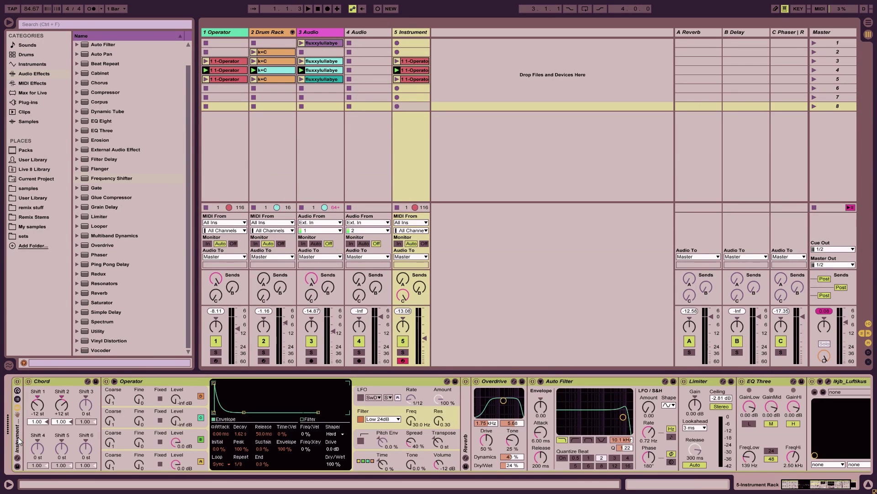
drag(797, 481, 739, 486)
click(425, 378)
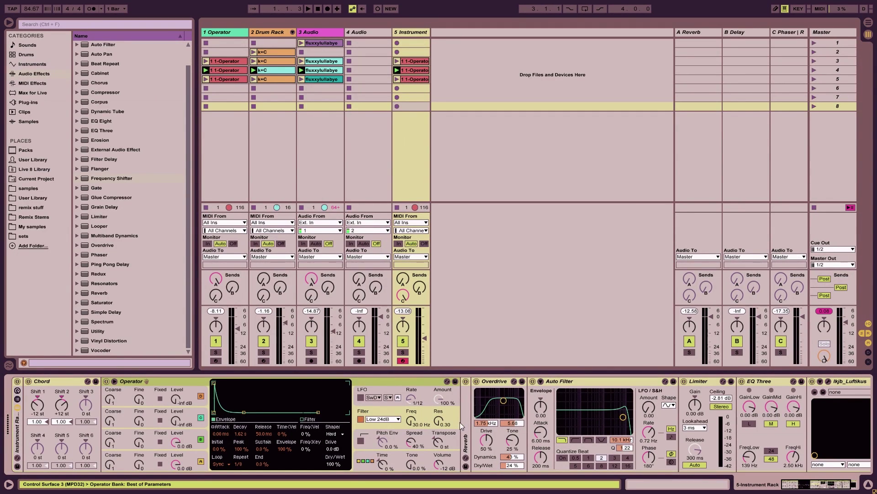
- Map Operator's filter frequency to the rack's first macro and turn that macro to 1.55 kHz
click(412, 422)
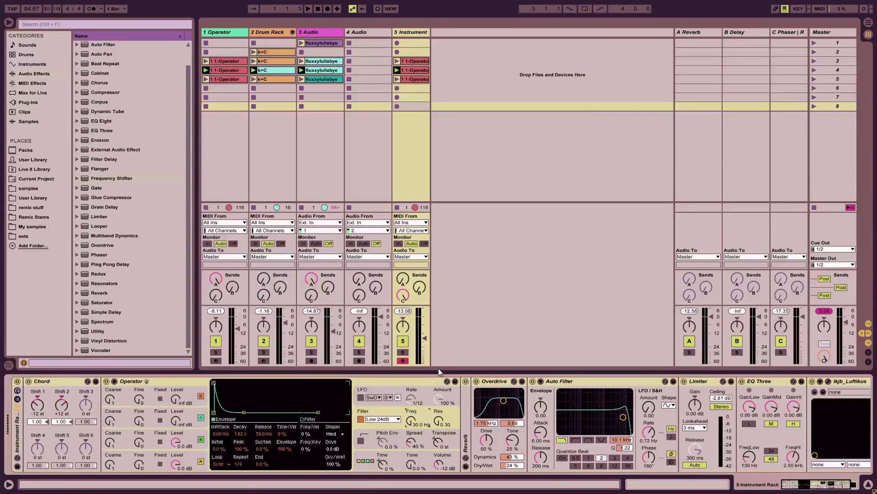
key(ctrl+z)
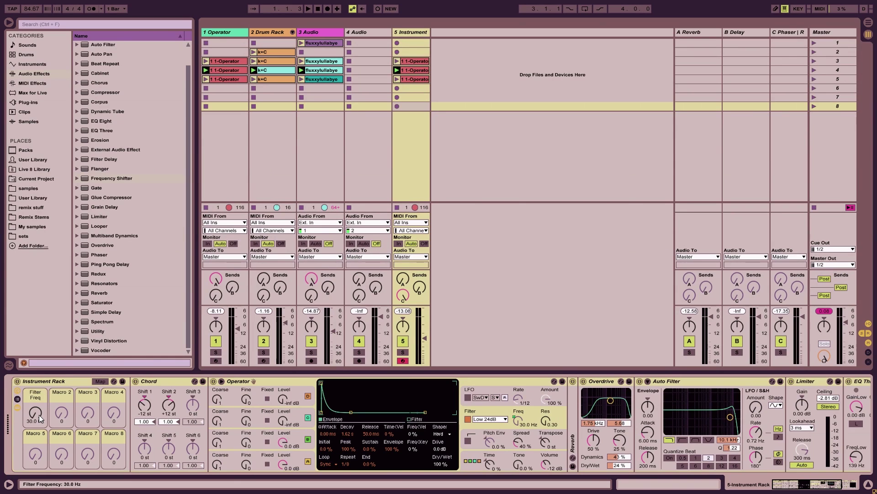
mouse_move(40, 415)
mouse_down()
mouse_move(39, 401)
mouse_move(39, 408)
mouse_up()
click(38, 402)
drag(36, 413, 37, 399)
click(521, 423)
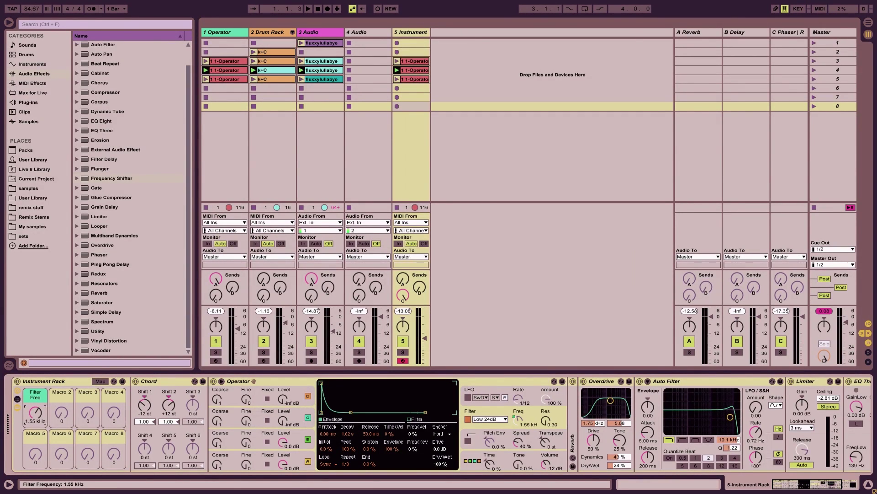
- Limit the Filter Freq macro's maximum to 551 Hz in the macro mappings, and restore the maximum to 18.5 kHz
click(100, 381)
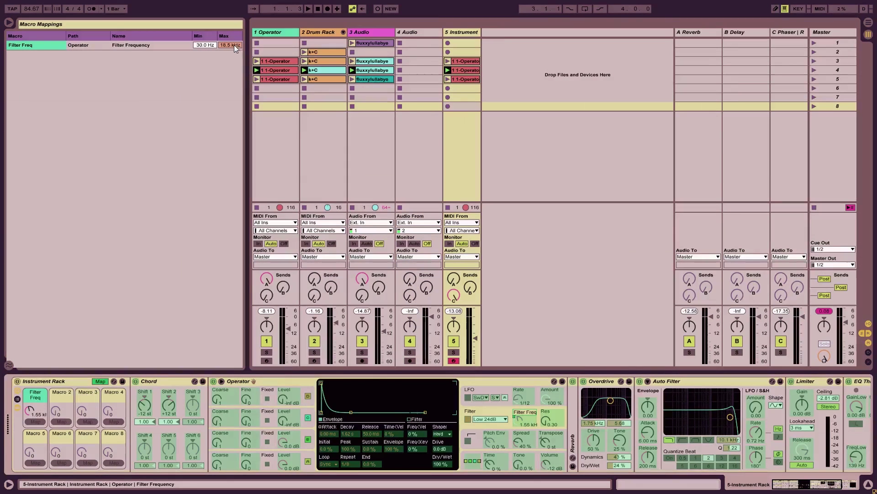
drag(25, 411, 25, 371)
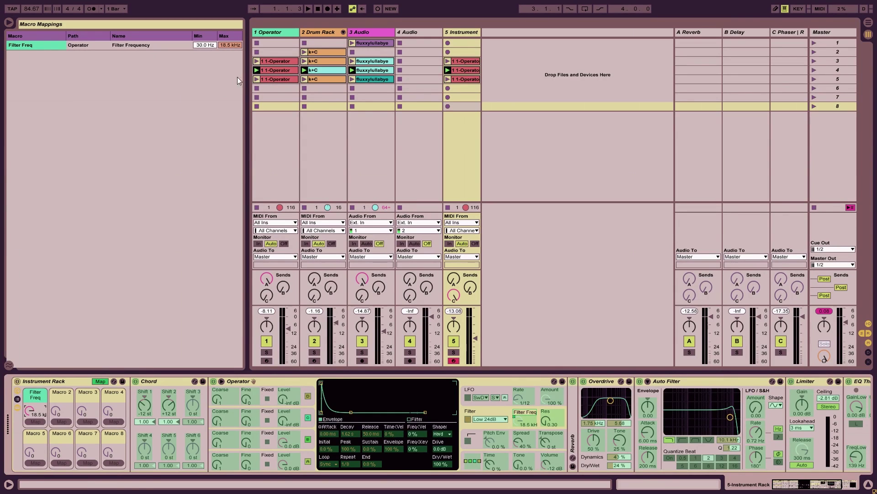
drag(230, 44, 219, 82)
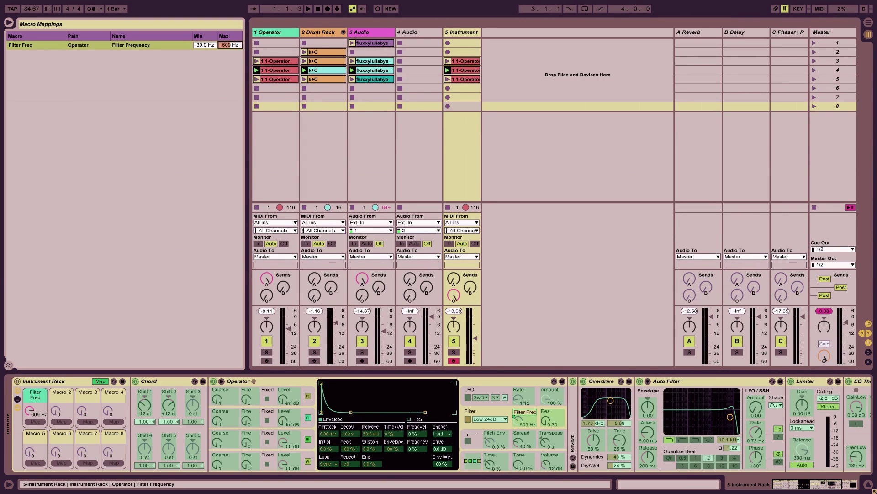
click(36, 414)
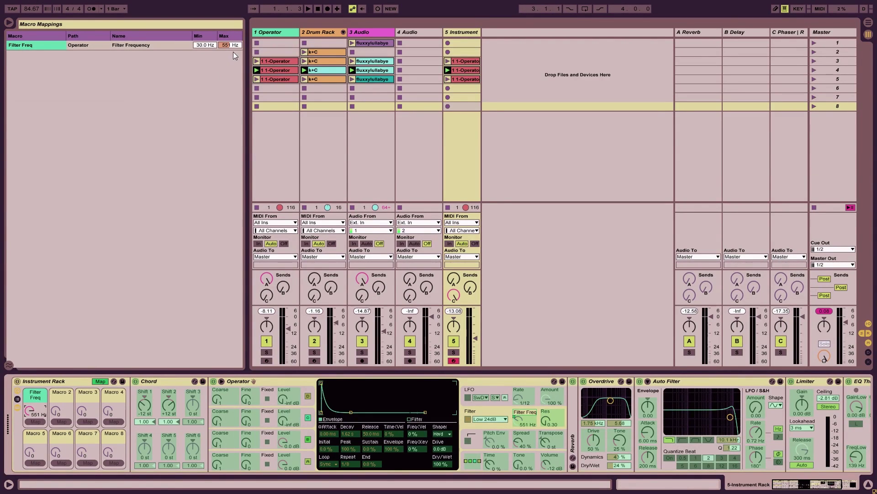
drag(230, 45, 230, 9)
click(100, 381)
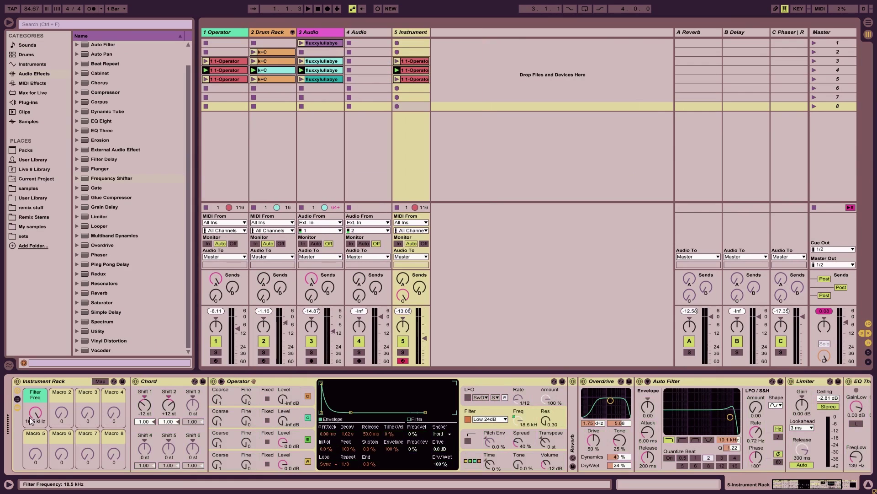
- Turn the Filter Freq macro to 1.33 kHz and collapse the Overdrive, Limiter, EQ Three and lkjb_Luftikus devices
drag(38, 413, 38, 438)
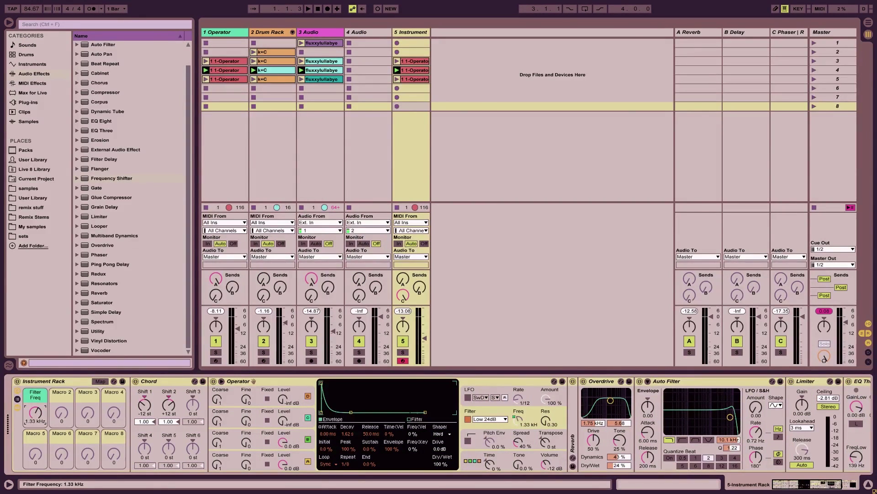
double_click(617, 382)
double_click(818, 382)
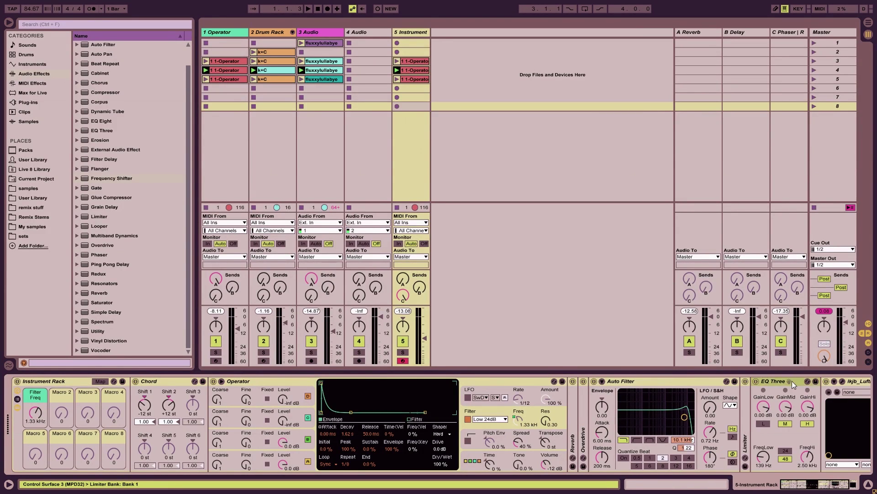
double_click(777, 381)
double_click(805, 381)
- Map the Auto Filter's cutoff frequency to the rack's second macro and raise that macro to 19.9 kHz
click(665, 384)
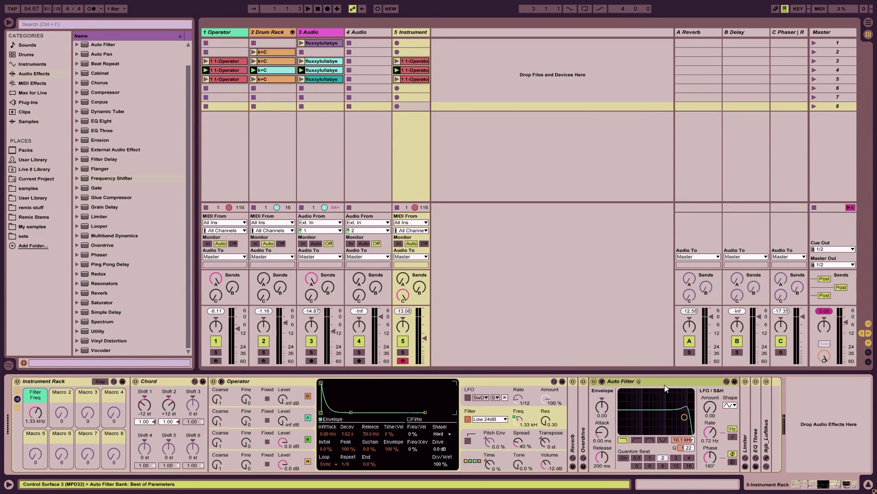
click(687, 441)
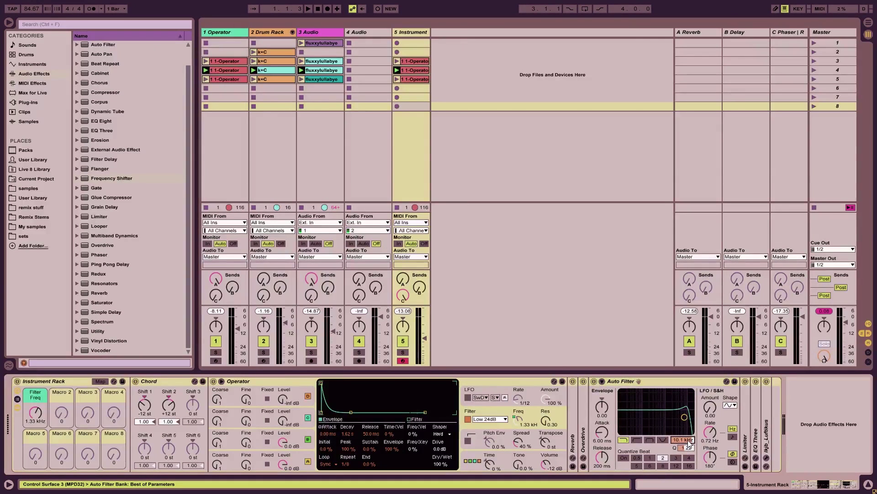
click(731, 387)
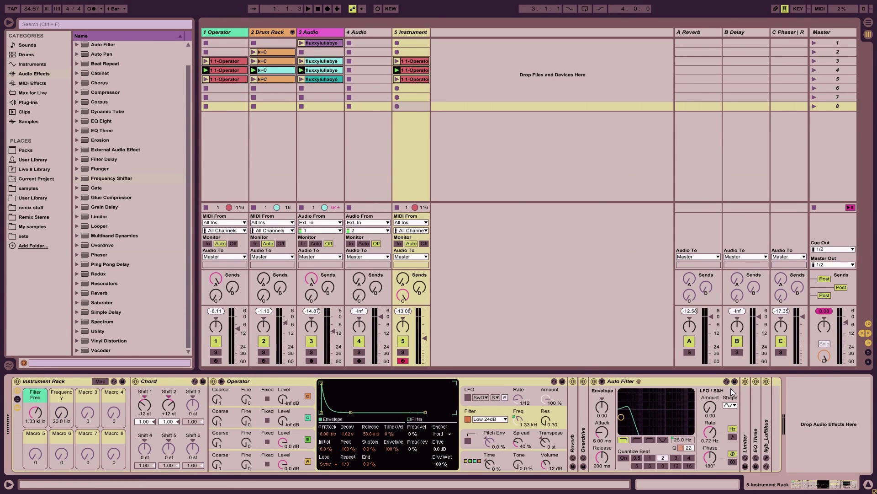
click(70, 414)
click(163, 377)
click(368, 464)
drag(53, 416, 57, 357)
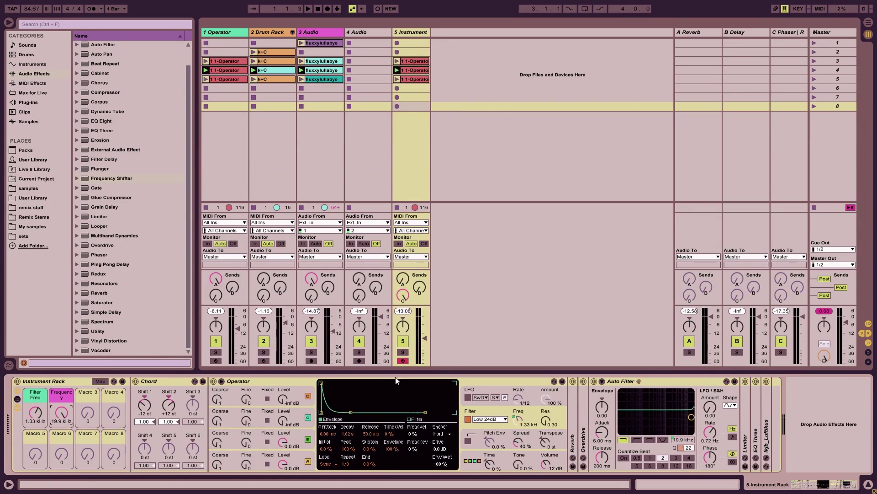
- Solo the Instrument track and audition it while raising the Filter Freq macro to 18.5 kHz
click(402, 352)
key(space)
drag(36, 412, 34, 394)
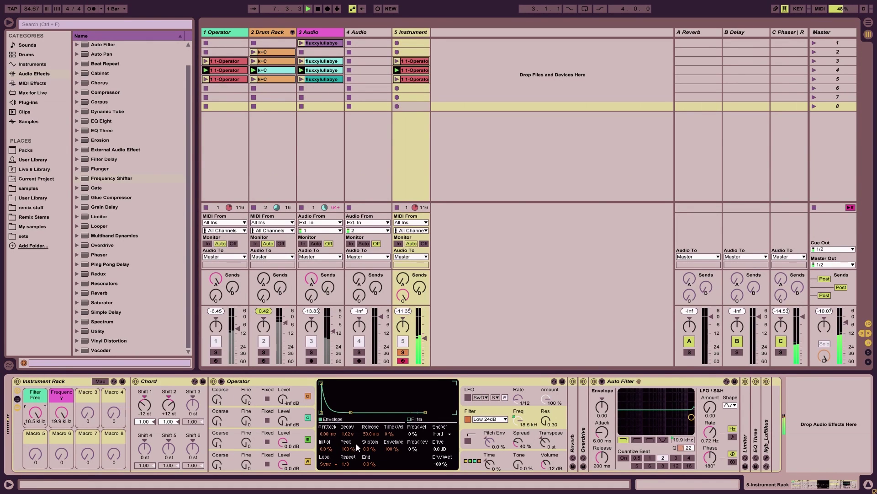
key(space)
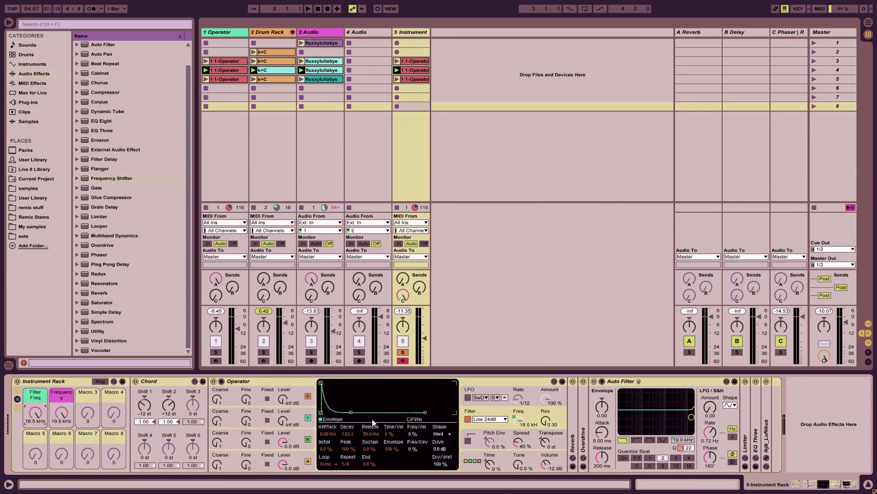
- Rename the second macro AUTO FILTER and the first macro OPERATOR
click(65, 396)
key(ctrl+r)
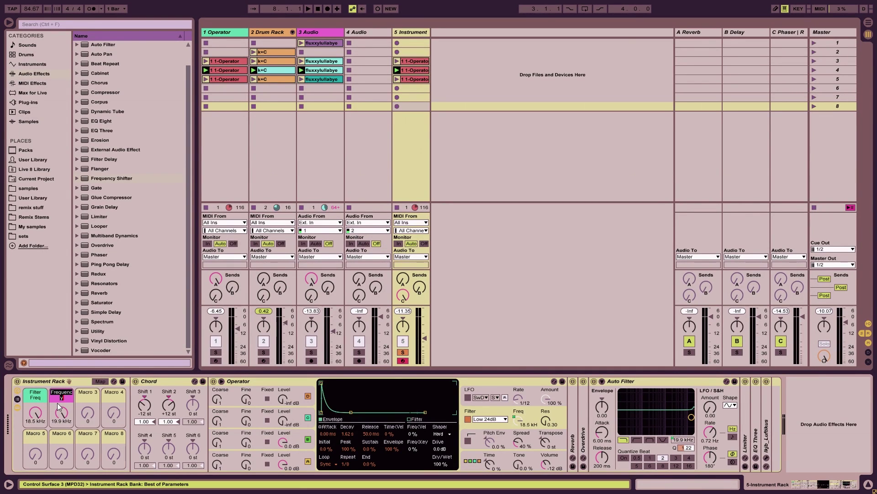
text(AUTO FILTER)
key(Return)
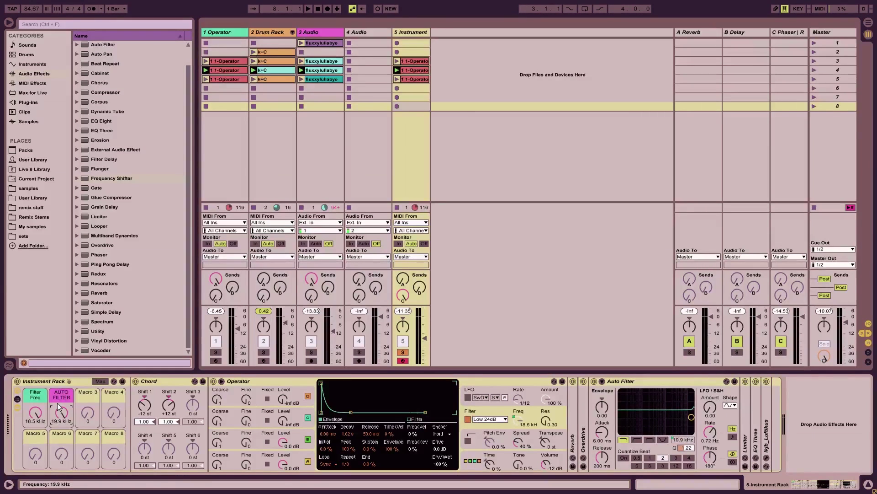
click(32, 397)
text(OPERATOR)
key(Return)
- Play the soloed track and compare the sound of sweeping the OPERATOR and AUTO FILTER macros up to their maximums
key(space)
drag(46, 414, 36, 394)
click(630, 379)
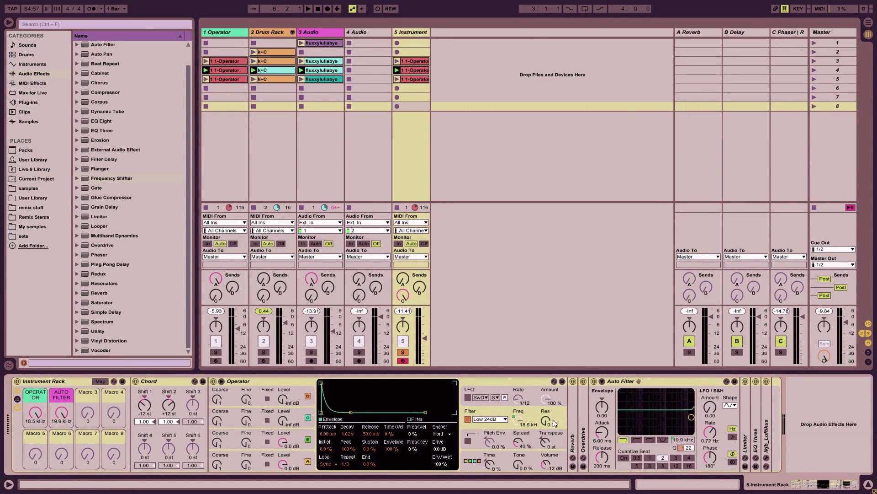
drag(61, 413, 68, 380)
key(space)
- Copy the scene 4 clips of all tracks from the Session to bar 1 of the Arrangement
double_click(418, 72)
key(shift+Tab)
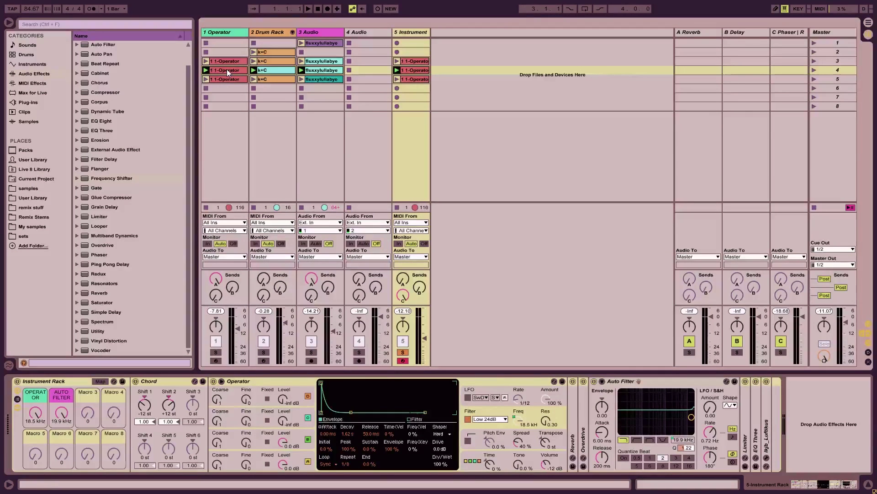
drag(226, 70, 202, 69)
key(Tab)
key(Tab)
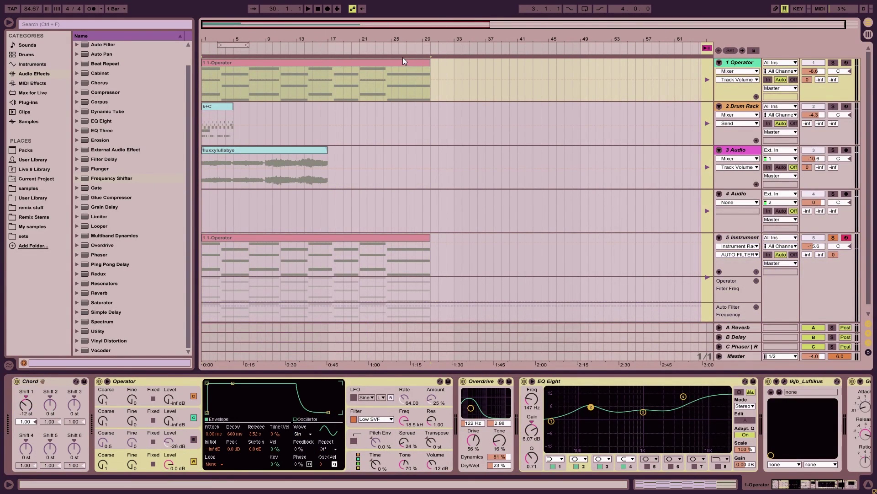
- Compare the Session and Arrangement views, and switch all tracks back to playing their arrangement clips
key(Tab)
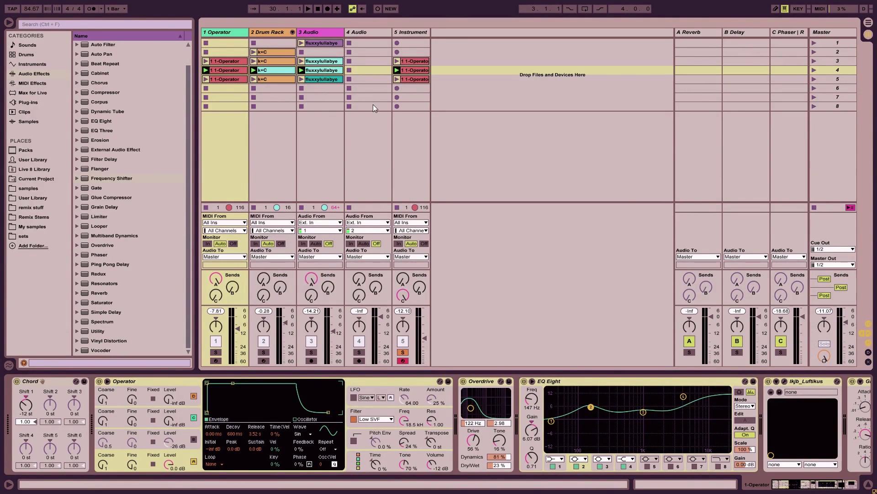
key(Tab)
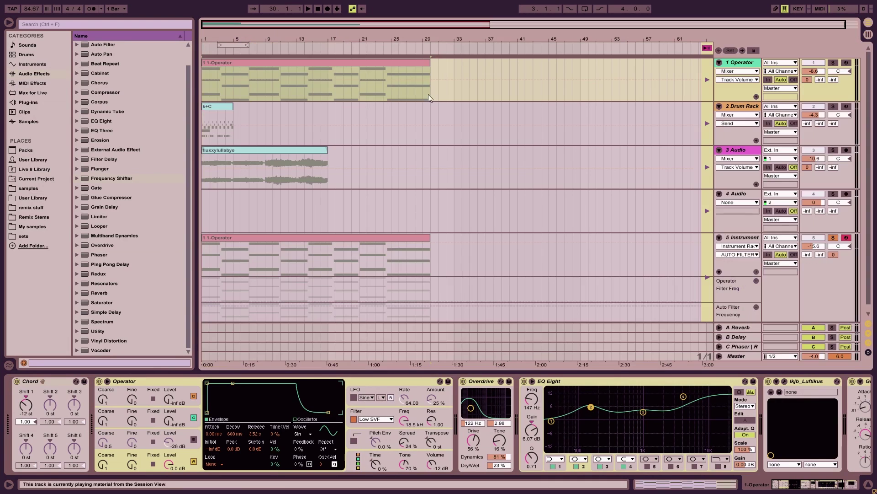
click(706, 49)
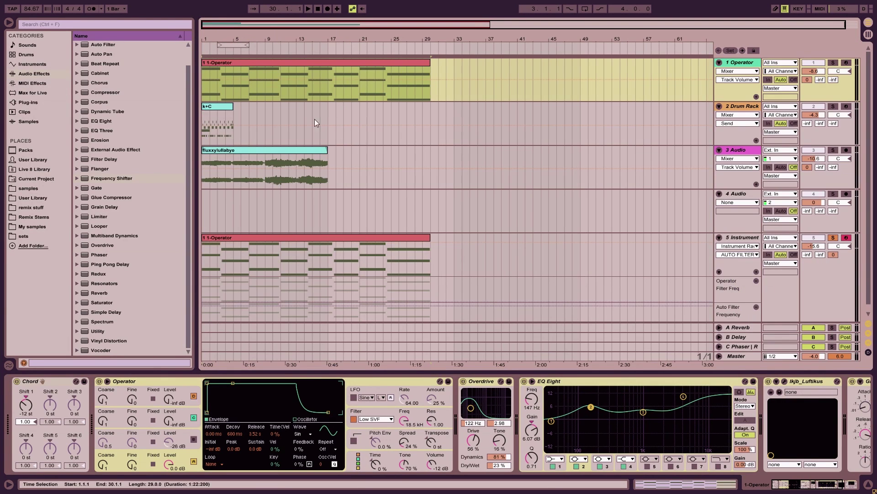
- Extend the k+C drum clip to bar 17, matching the end of the fluxxylullabye clip
click(227, 106)
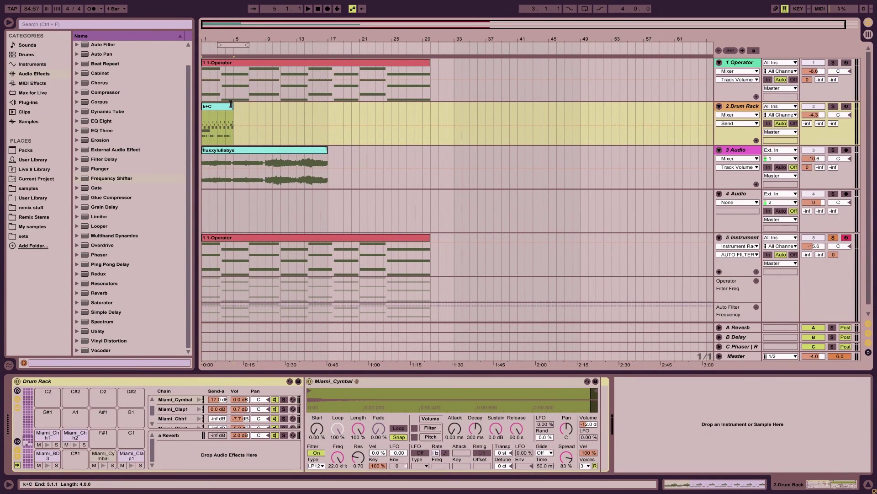
drag(230, 106, 324, 117)
click(315, 150)
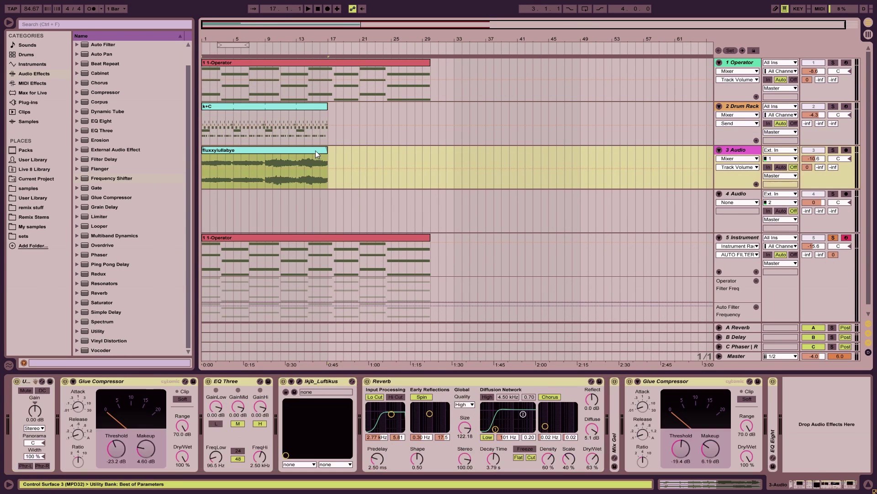
- Fold the empty 4 Audio track and move the Instrument track above it
click(720, 194)
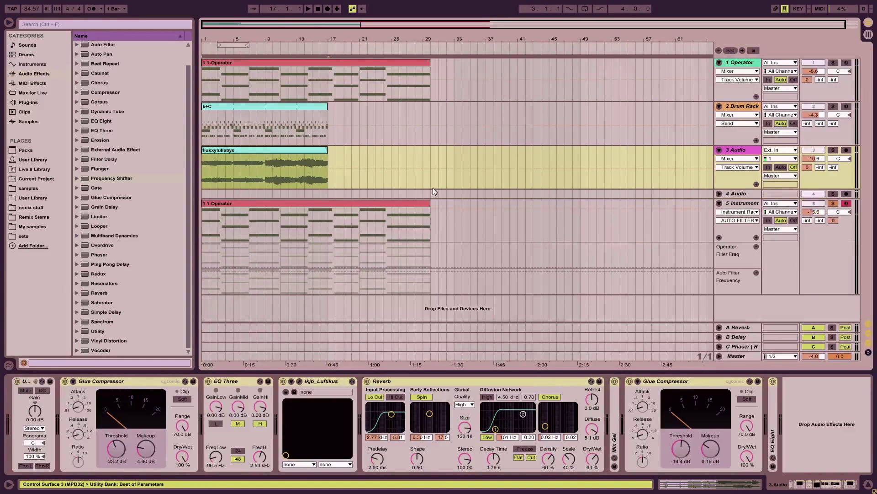
drag(756, 210, 749, 194)
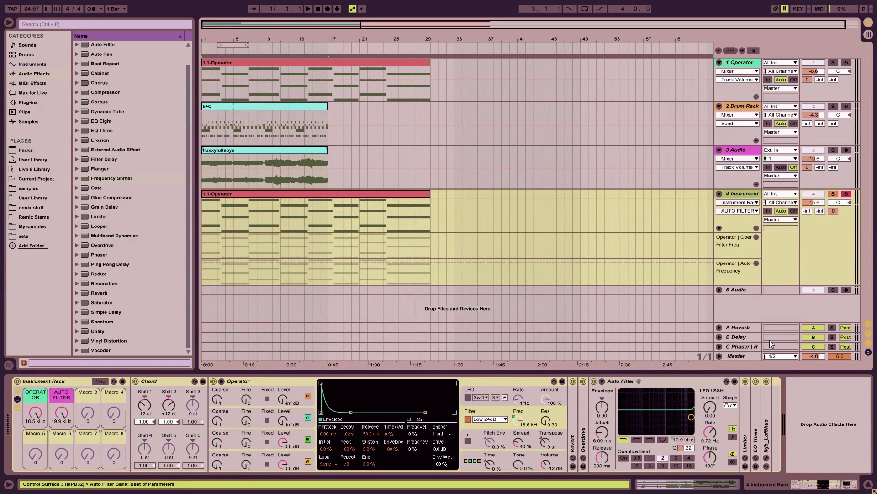
click(833, 194)
- Remove the Instrument track's existing automation lanes and show the AUTO FILTER macro's automation in a new lane
mouse_move(66, 409)
mouse_down()
mouse_move(66, 441)
mouse_move(64, 413)
mouse_up()
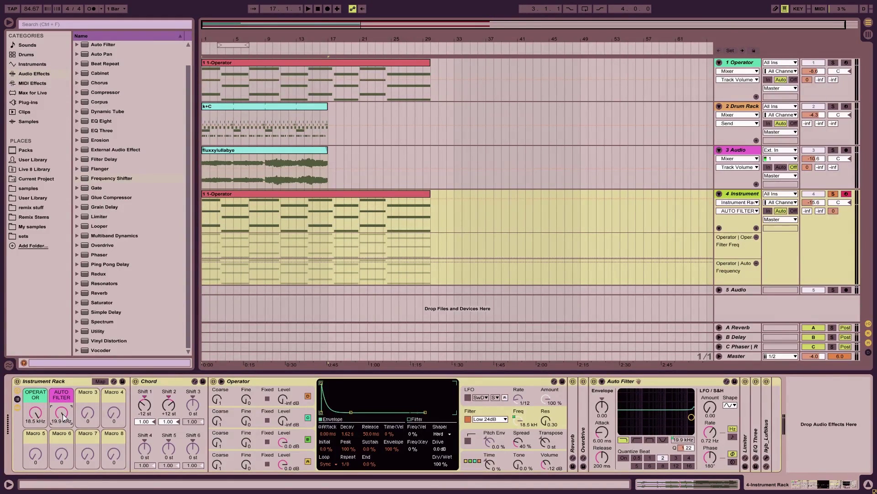
click(106, 276)
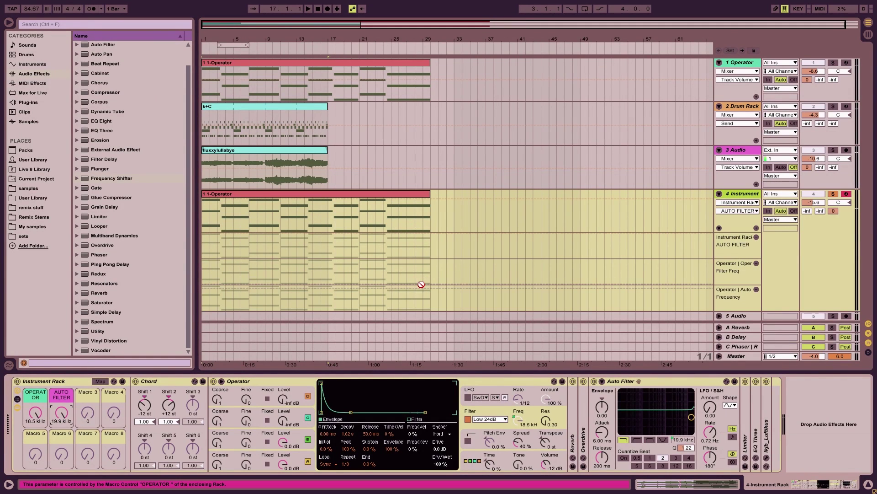
click(756, 236)
click(756, 237)
click(757, 237)
click(62, 413)
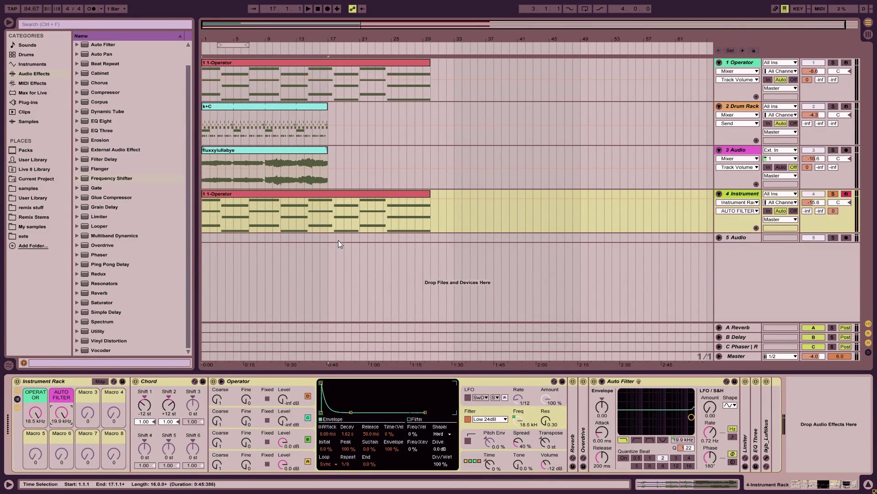
right_click(60, 408)
click(144, 271)
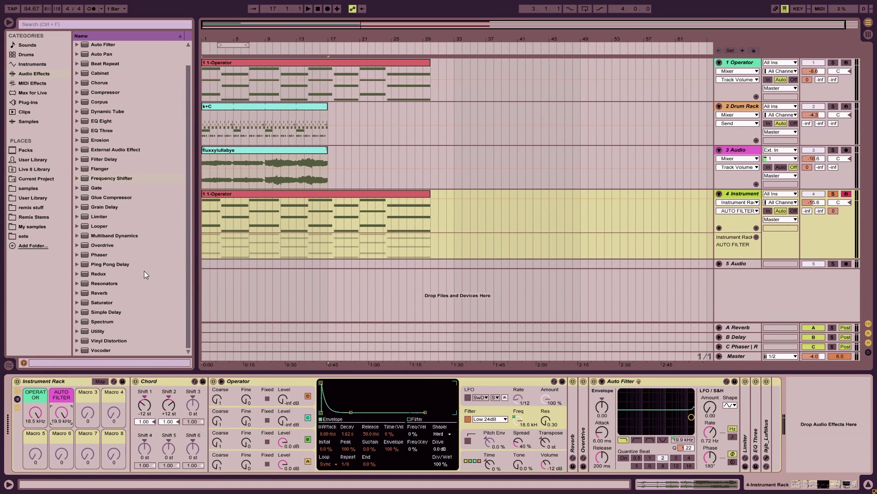
- Draw a rising AUTO FILTER automation ramp from about bar 2 to bar 7, and show the OPERATOR macro's automation in a separate lane
click(249, 232)
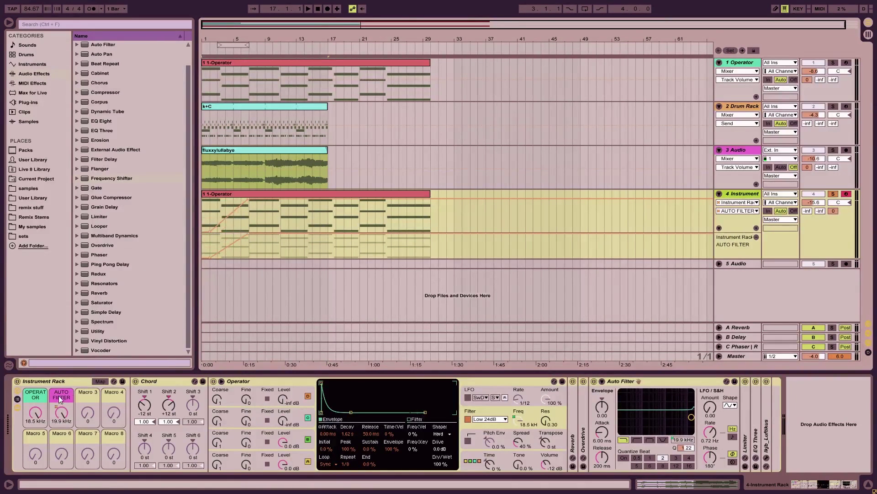
click(35, 411)
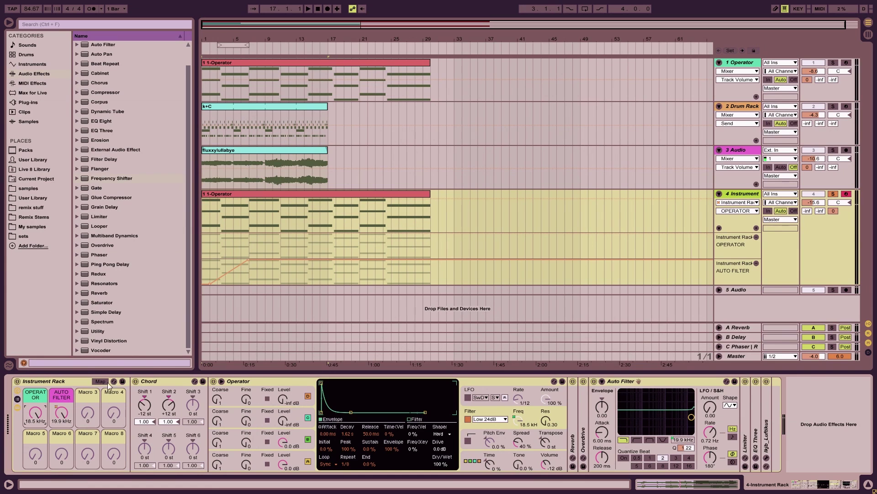
click(730, 198)
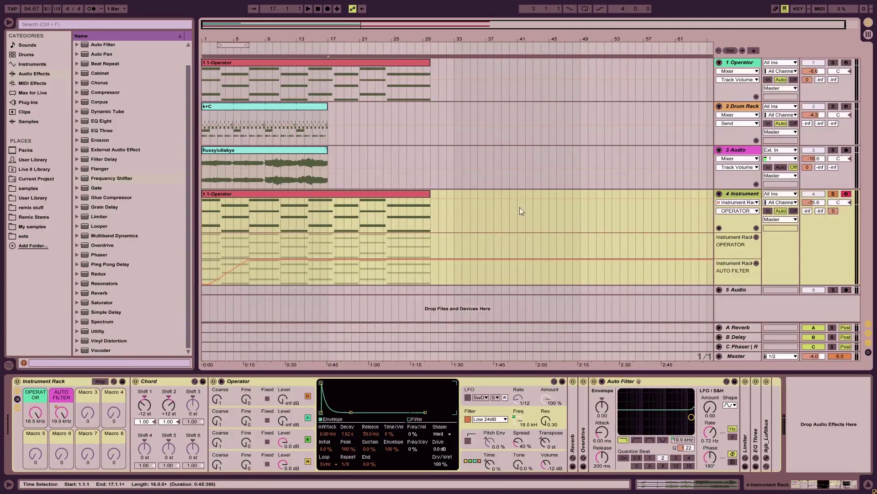
- Play the arrangement from the start to check how the AUTO FILTER macro follows its automation ramp
click(301, 201)
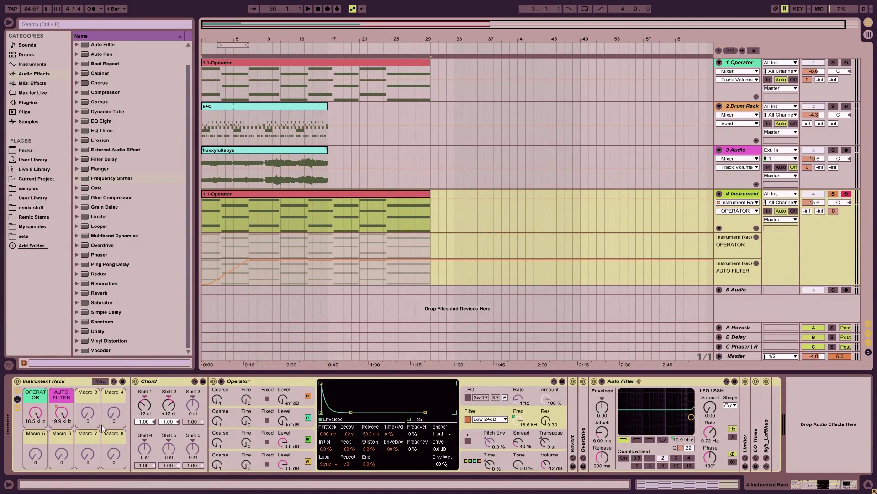
key(space)
drag(54, 413, 63, 421)
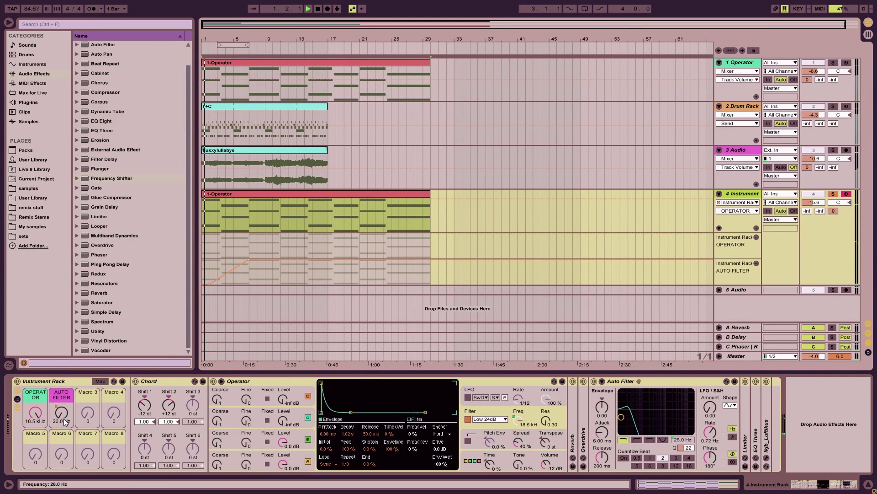
click(208, 270)
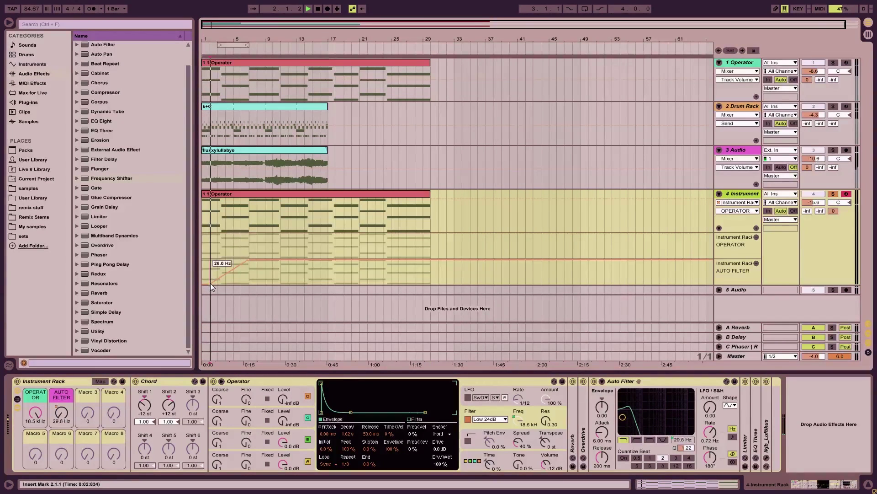
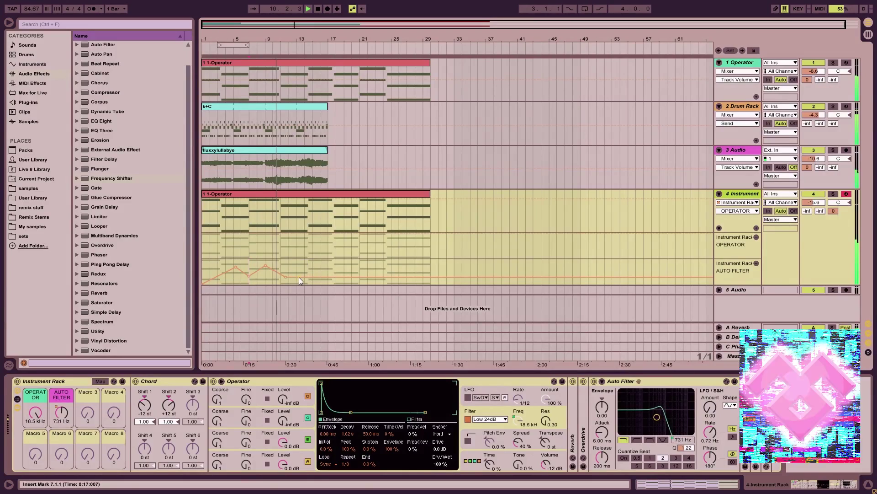
- Continue the AUTO FILTER automation with alternating peaks and dips from about bar 13 to bar 18
drag(297, 277, 297, 263)
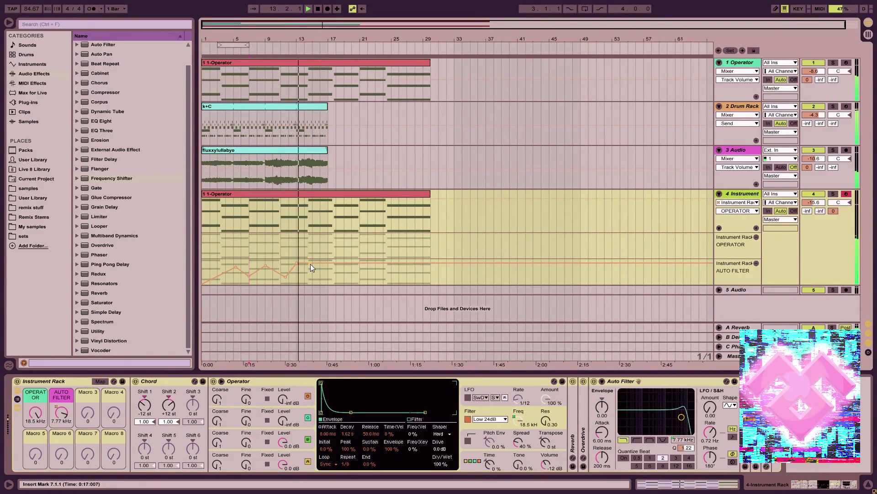
drag(311, 264, 335, 279)
click(330, 264)
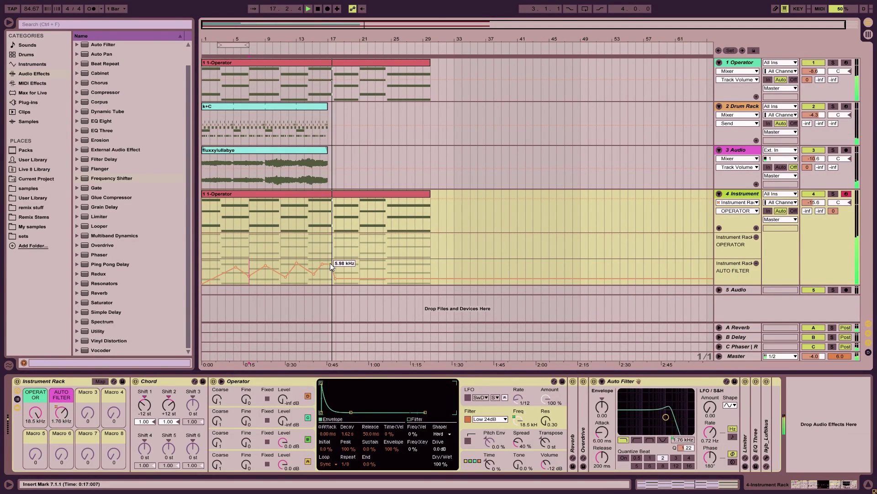
- Add the second fluxxylullabye clip after the first on the 3 Audio track, and extend it and the k+C drum clip to bar 30
key(Tab)
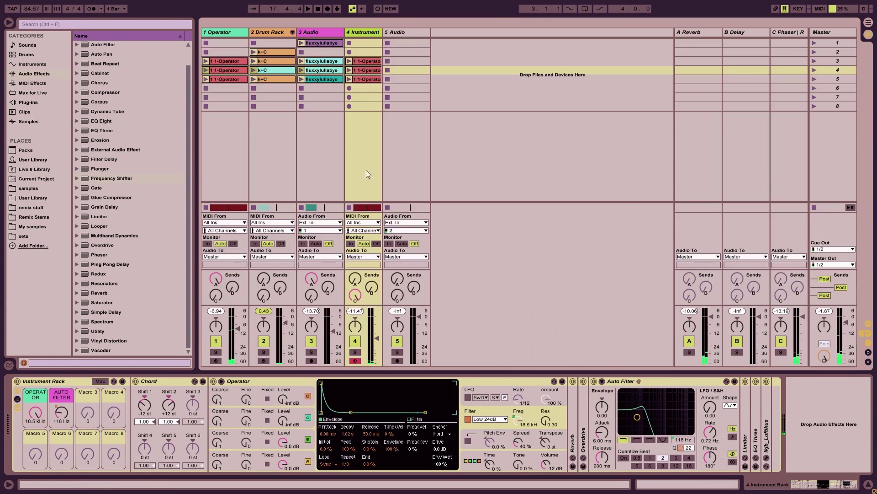
key(Tab)
drag(322, 80, 359, 150)
key(Tab)
key(Tab)
key(space)
drag(354, 151, 431, 152)
drag(325, 108, 430, 107)
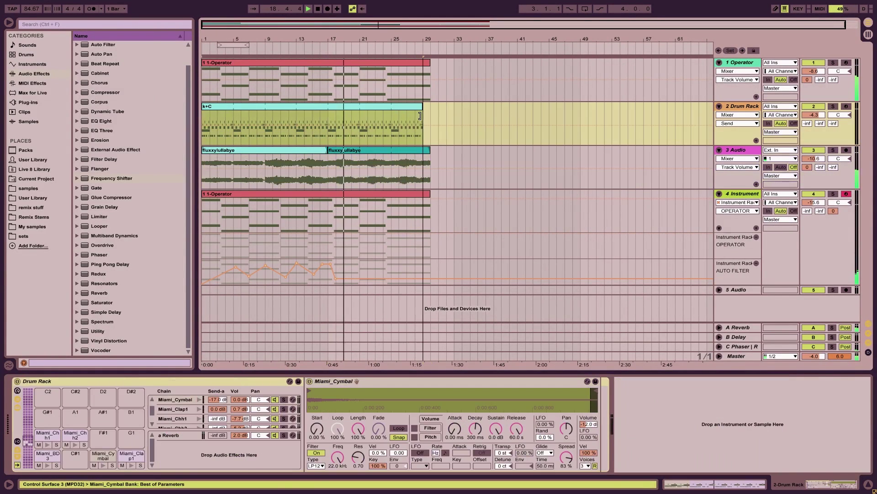
- Continue the AUTO FILTER automation zigzag from about bar 19 to bar 31, with a peak of about 15.3 kHz near bar 25
drag(348, 278, 360, 264)
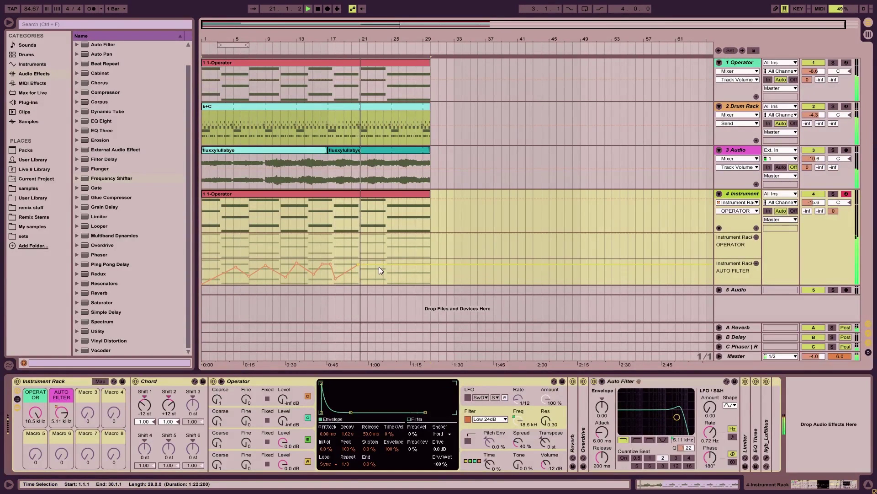
mouse_move(385, 264)
mouse_down()
mouse_move(385, 277)
mouse_move(393, 260)
mouse_up()
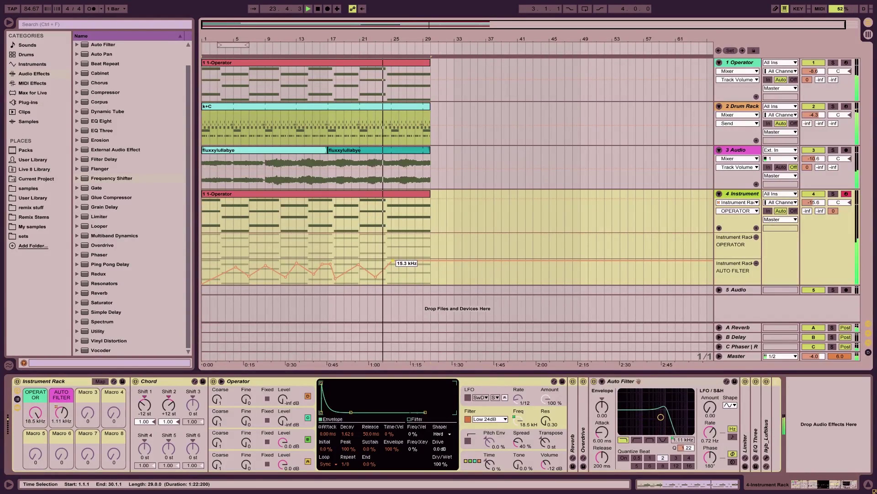
drag(410, 261, 440, 275)
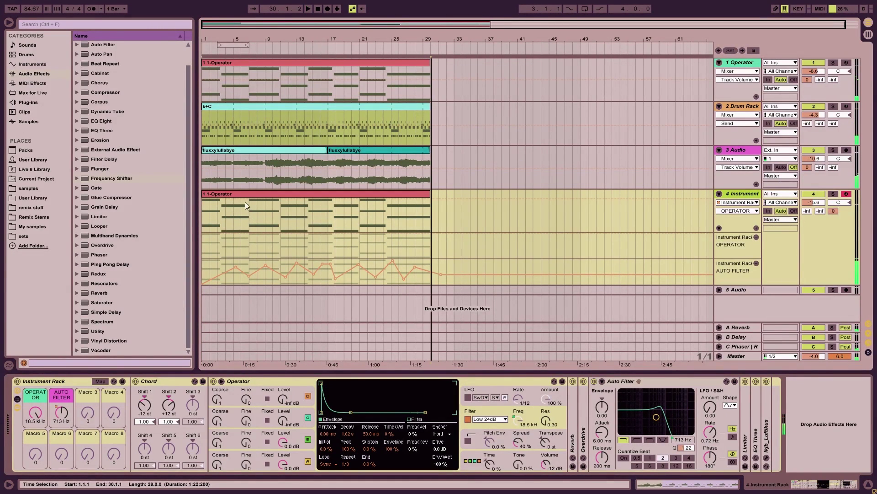
- Set the OPERATOR macro to 30.0 Hz, play from the start, and draw its rising and falling automation up to about bar 14
click(35, 415)
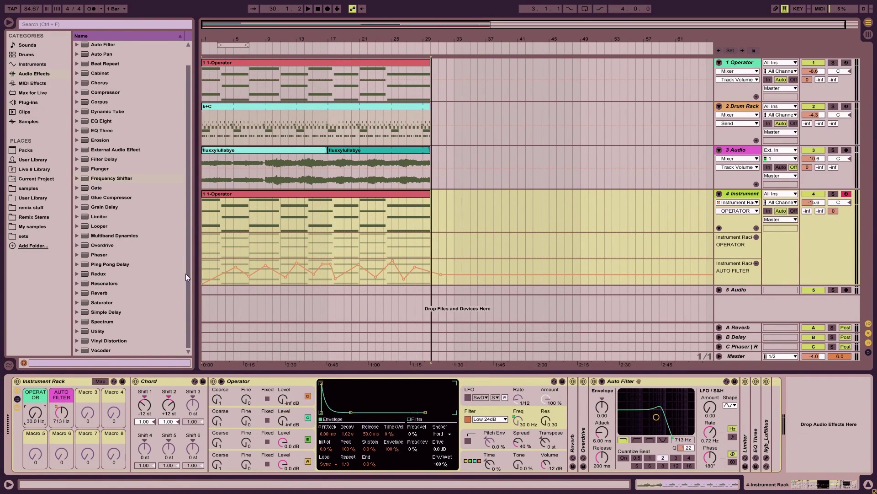
click(229, 198)
key(space)
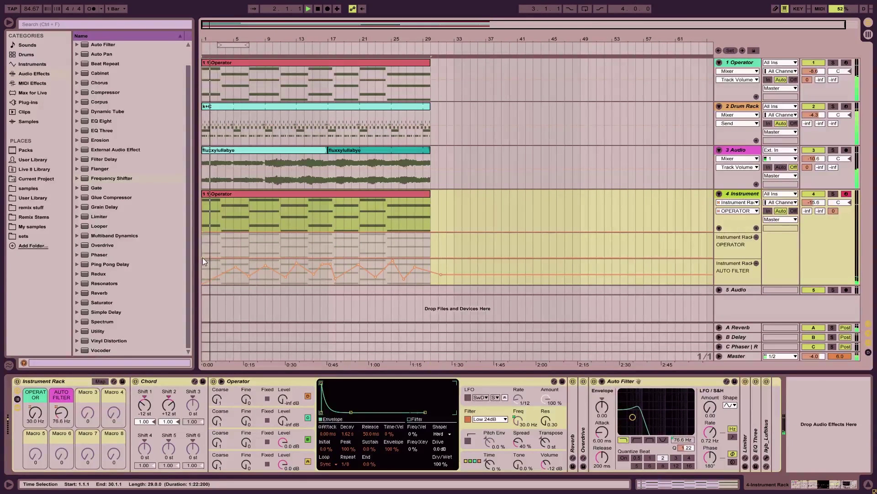
drag(222, 256, 235, 242)
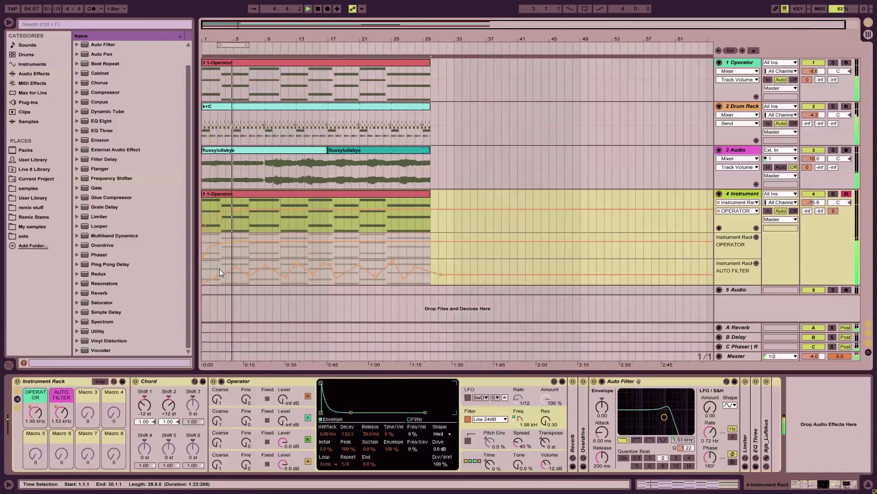
drag(248, 243, 301, 251)
click(237, 241)
drag(232, 236, 232, 247)
- Continue the OPERATOR automation with peaks and dips from about bar 16 to bar 30, and raise the last AUTO FILTER breakpoint
click(322, 251)
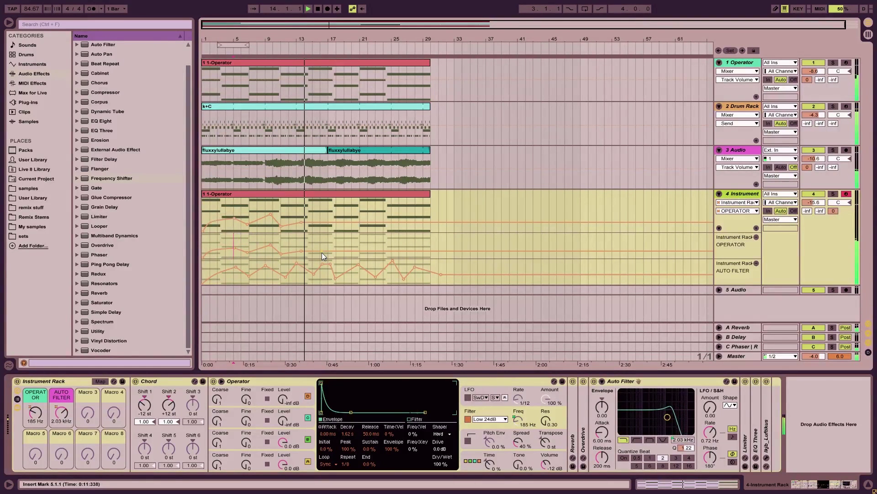
drag(322, 251, 428, 244)
mouse_move(395, 251)
mouse_move(441, 275)
drag(441, 275, 443, 259)
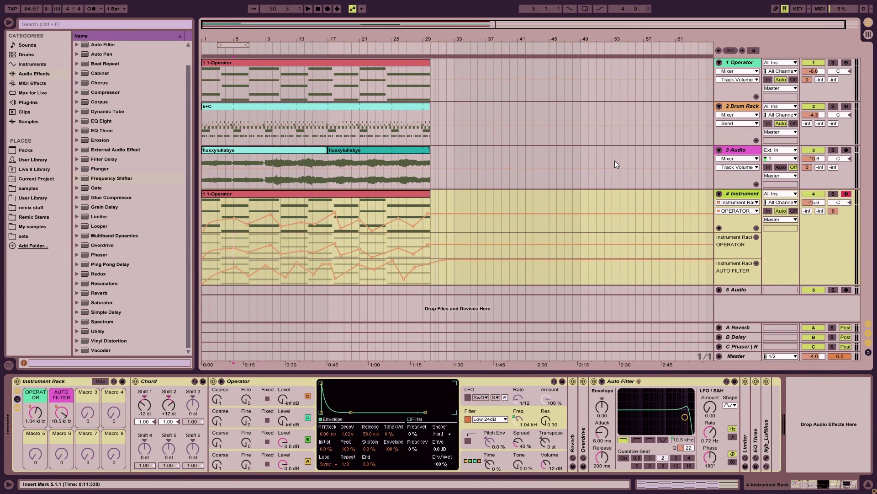
- Examine the envelope settings of the Instrument track's 1-Operator session clip, and return to the Arrangement with the device chain shown
key(Tab)
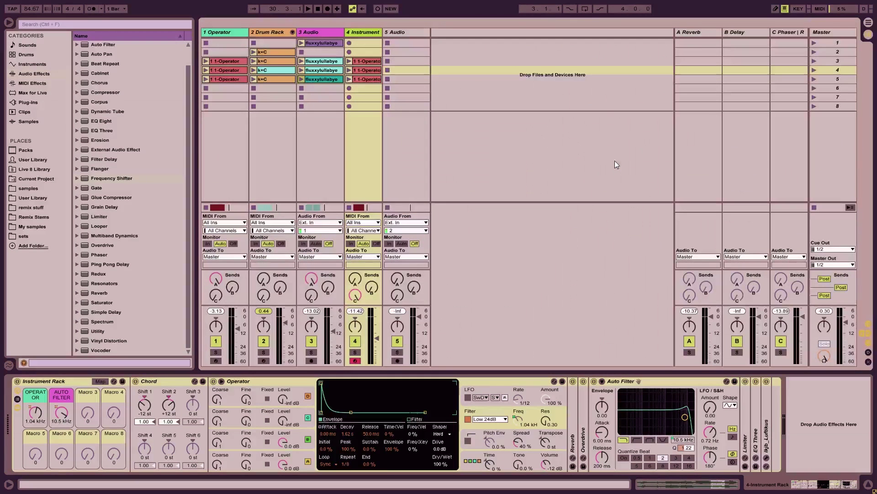
double_click(370, 72)
key(Tab)
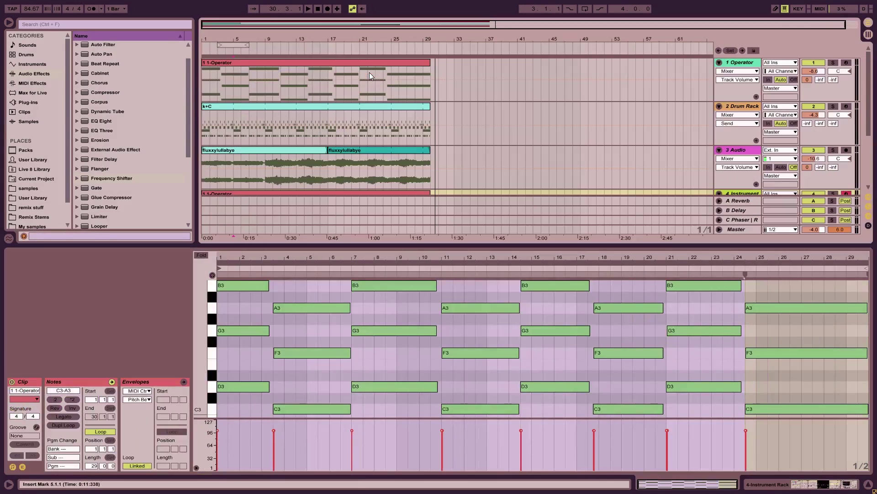
click(165, 381)
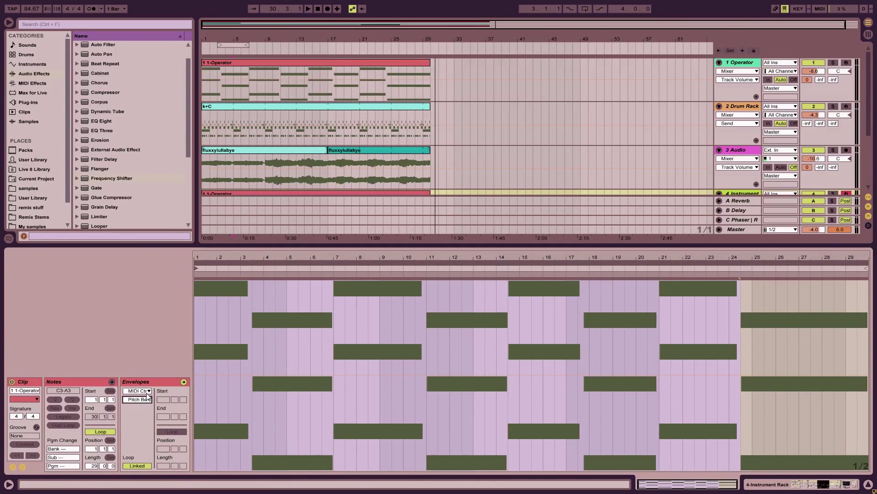
key(Tab)
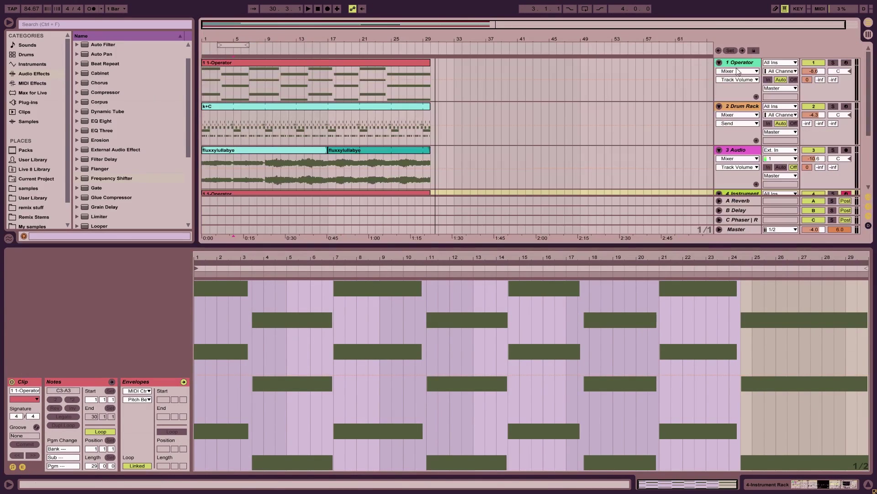
key(shift+Tab)
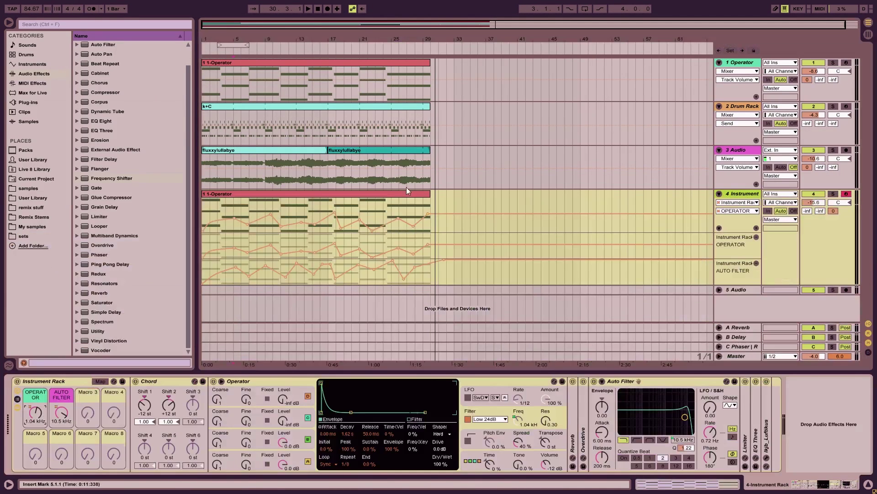
- Move the Instrument track's main-lane OPERATOR automation into a separate lane, leaving the main lane's automation display at None
click(393, 194)
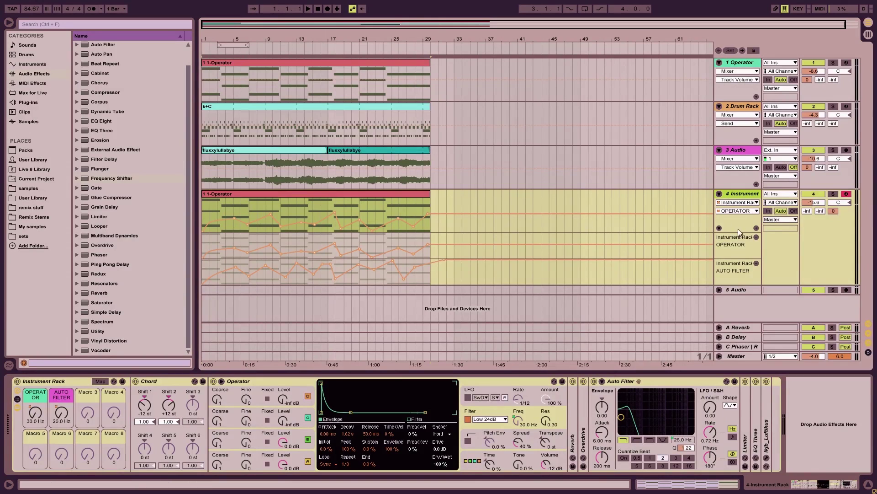
click(719, 228)
click(720, 228)
click(757, 228)
click(753, 204)
click(741, 303)
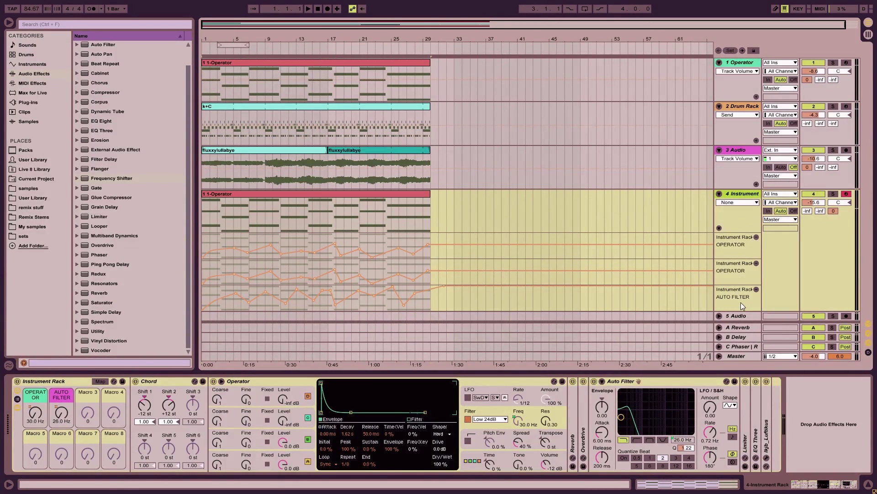